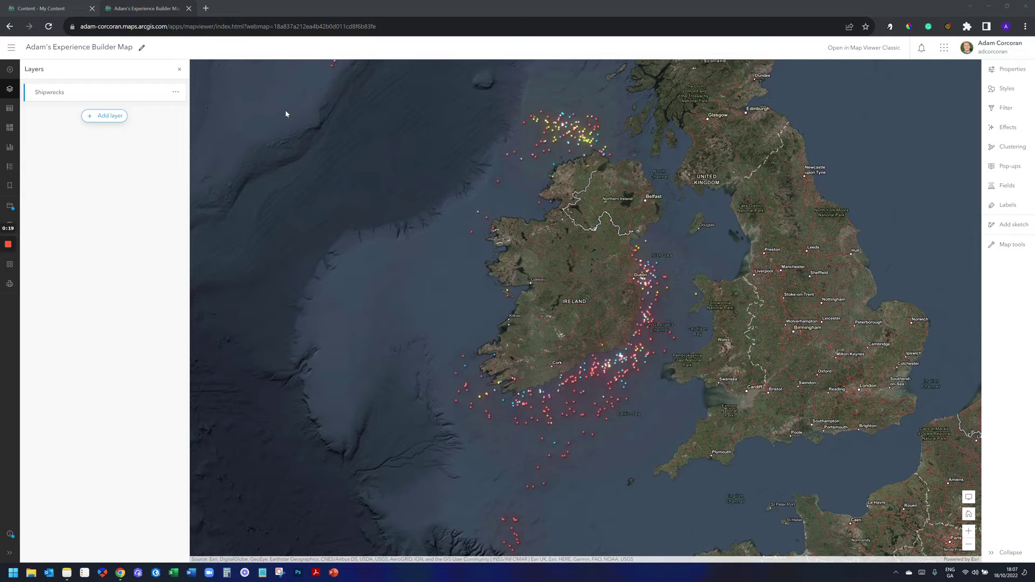
- Open the options menu for the Shipwrecks layer
{"action": "left_click", "coordinate": [175, 96]}
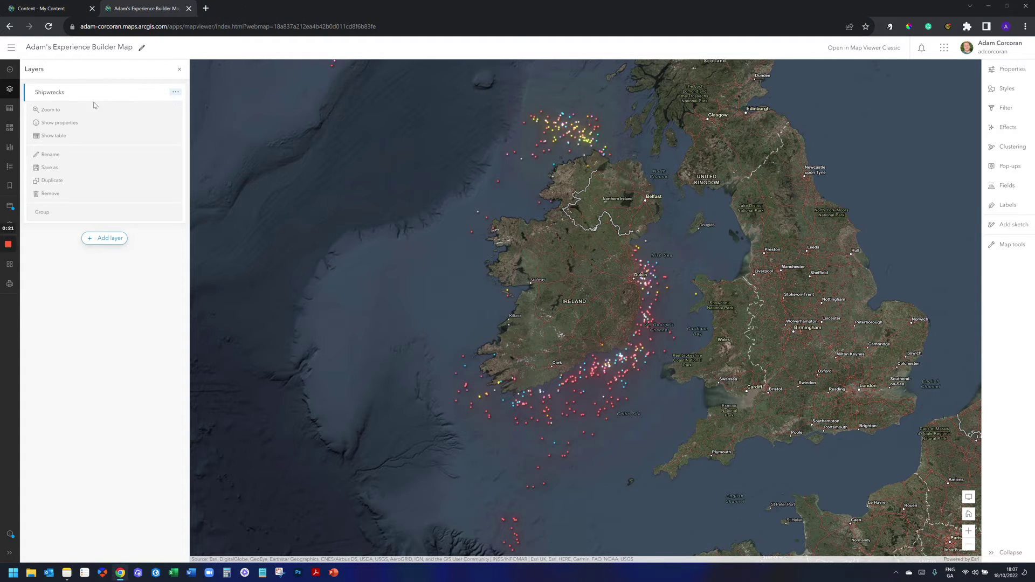
{"action": "left_click", "coordinate": [60, 136]}
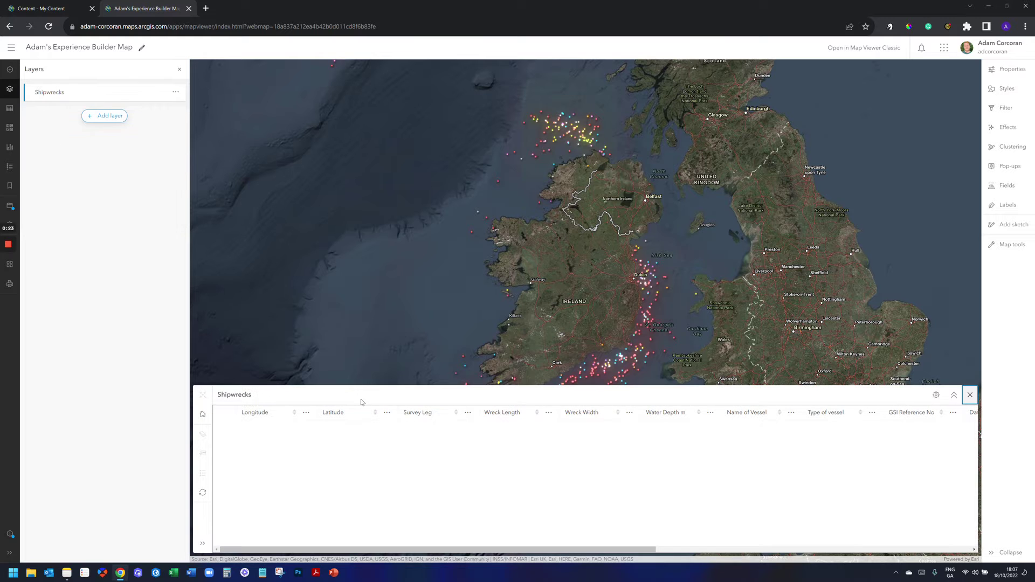
{"action": "left_click_drag", "start_coordinate": [329, 550], "coordinate": [762, 547]}
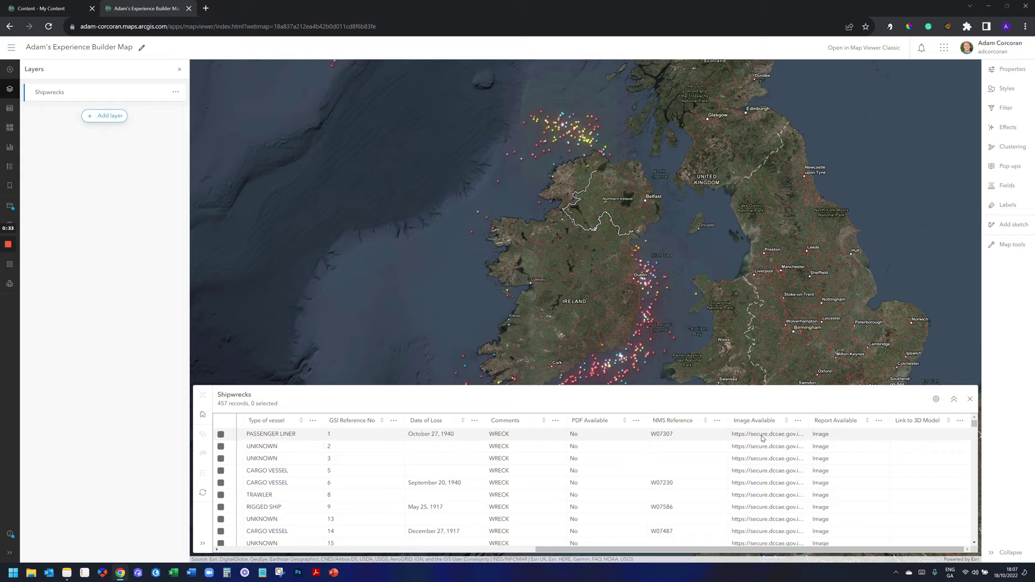
{"action": "left_click", "coordinate": [918, 421]}
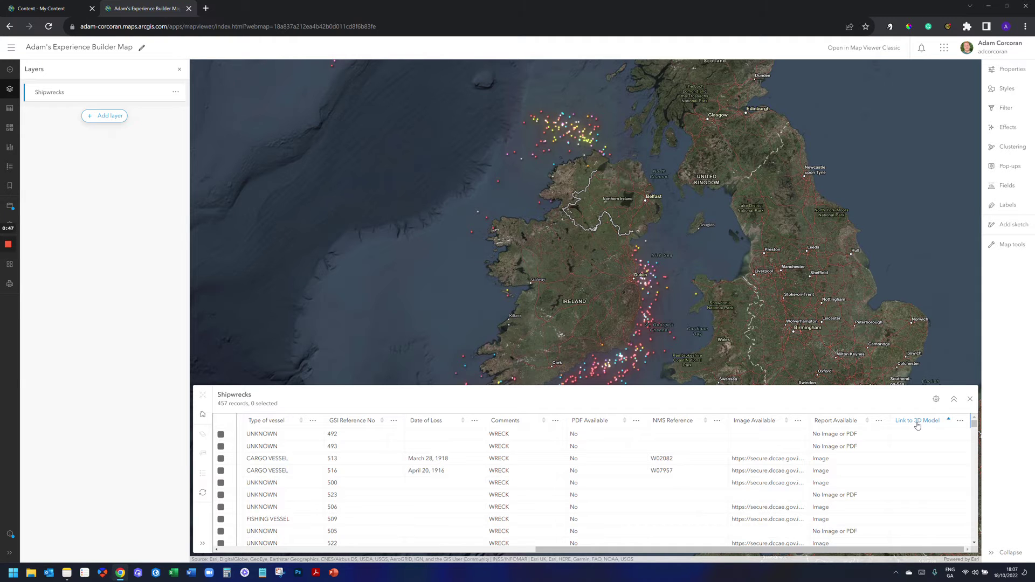
{"action": "left_click", "coordinate": [917, 421]}
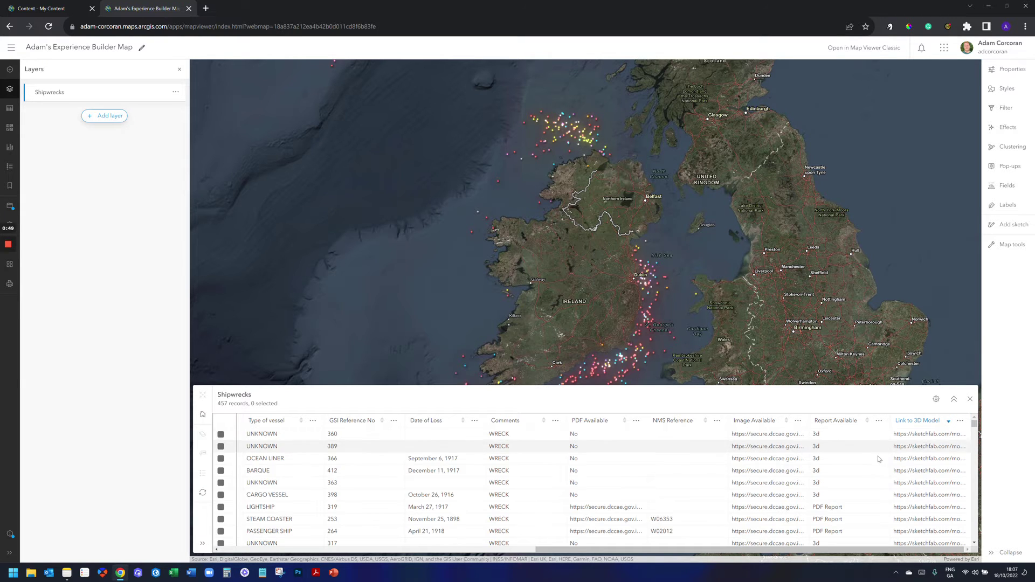
{"action": "scroll", "coordinate": [900, 479], "scroll_direction": "down", "scroll_amount": 10}
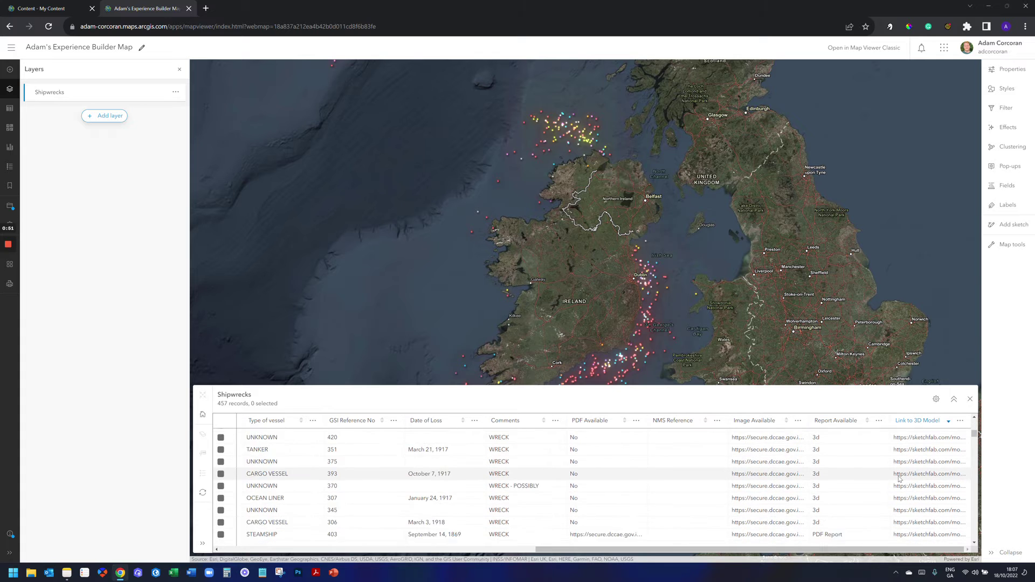
{"action": "scroll", "coordinate": [899, 479], "scroll_direction": "down", "scroll_amount": 10}
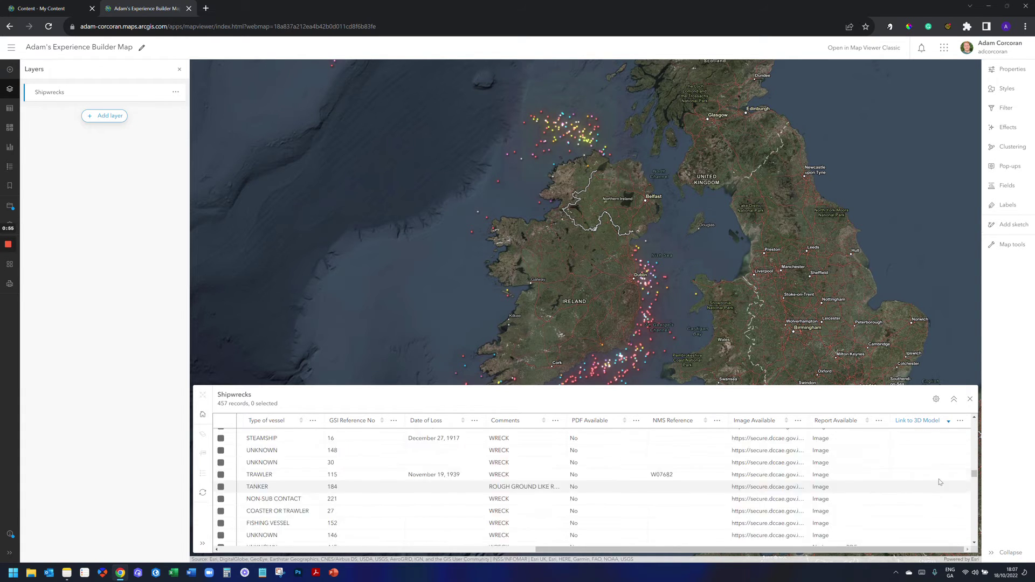
{"action": "scroll", "coordinate": [871, 486], "scroll_direction": "up", "scroll_amount": 5}
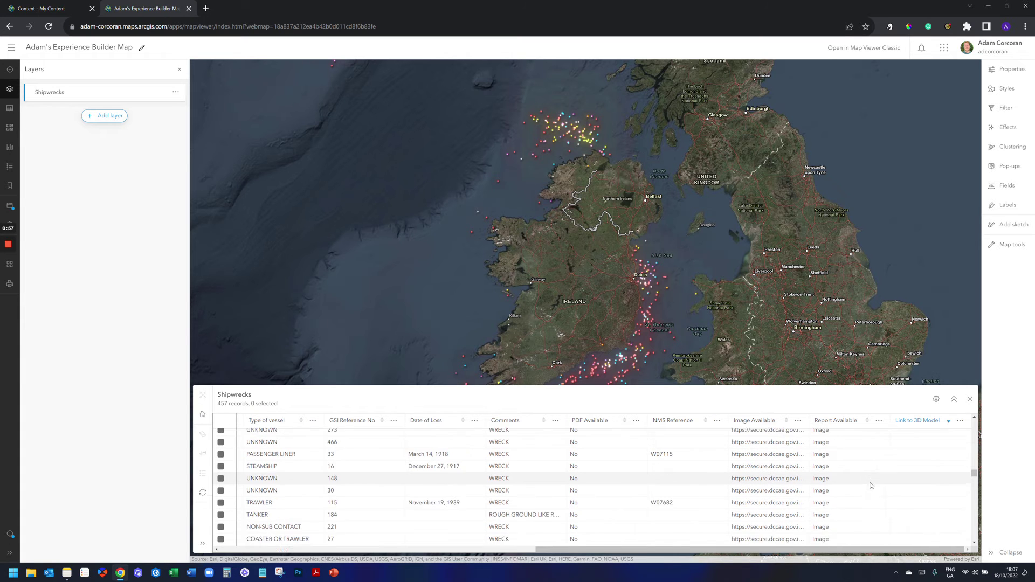
{"action": "scroll", "coordinate": [871, 486], "scroll_direction": "up", "scroll_amount": 4}
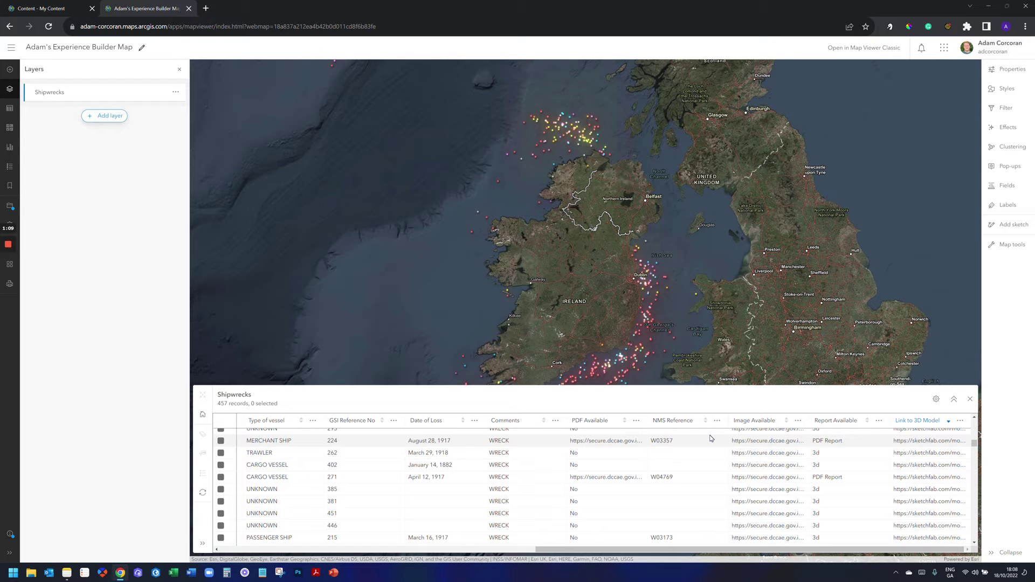
{"action": "scroll", "coordinate": [934, 466], "scroll_direction": "up", "scroll_amount": 3}
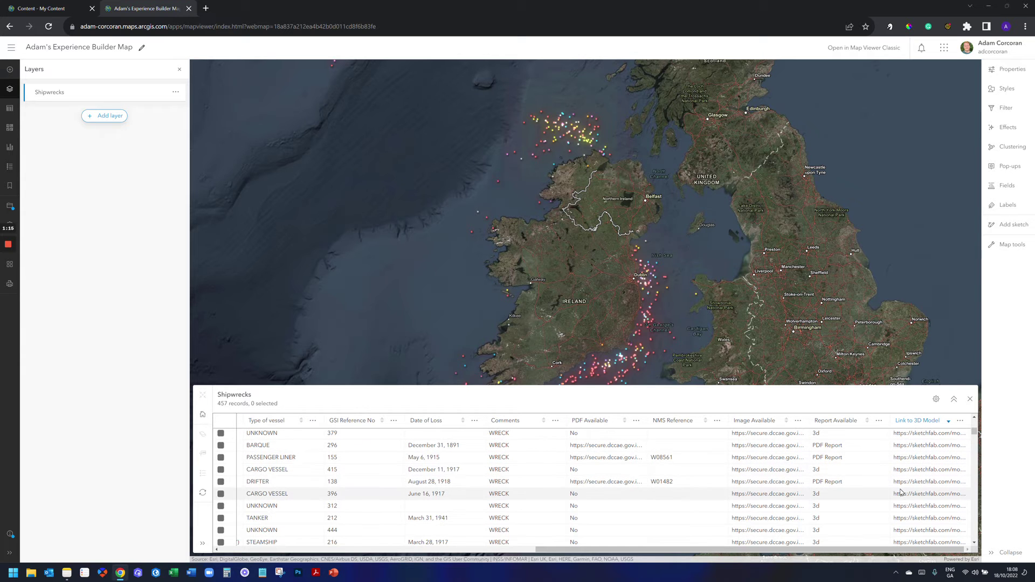
{"action": "left_click", "coordinate": [970, 399]}
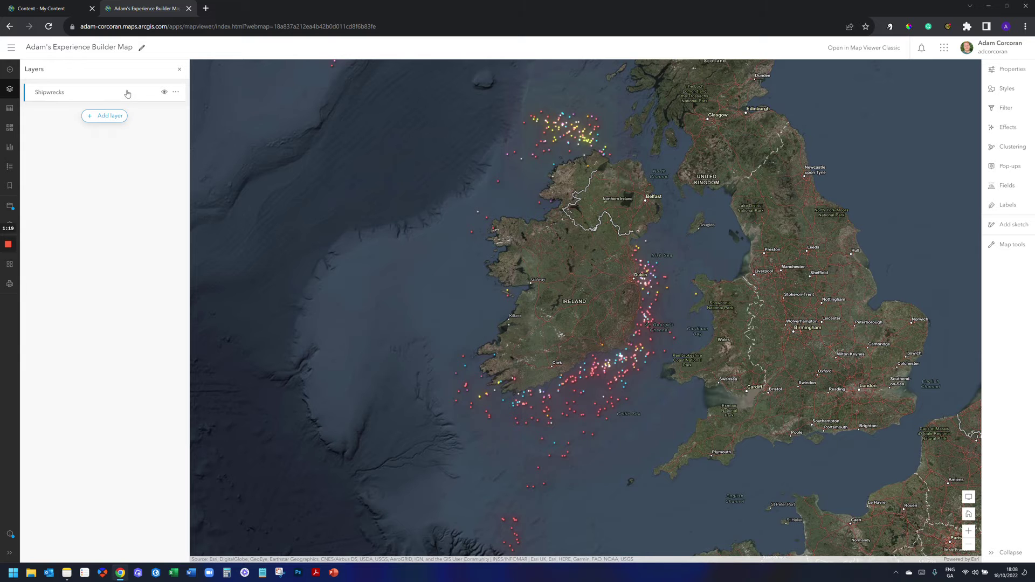
- Start a Shipwrecks filter keeping records where Link to 3D Model is not blank
{"action": "left_click", "coordinate": [1004, 108]}
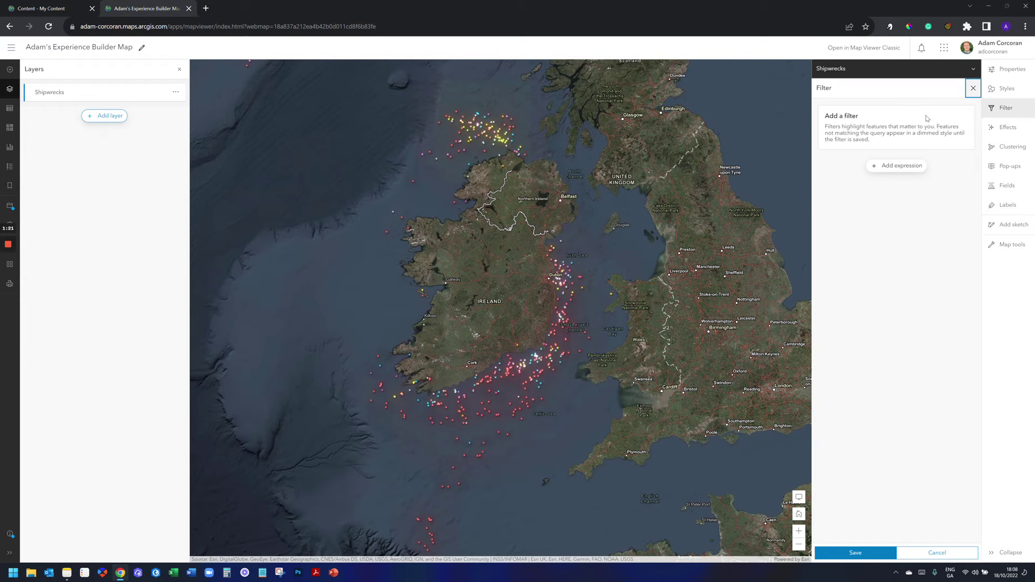
{"action": "left_click", "coordinate": [910, 166]}
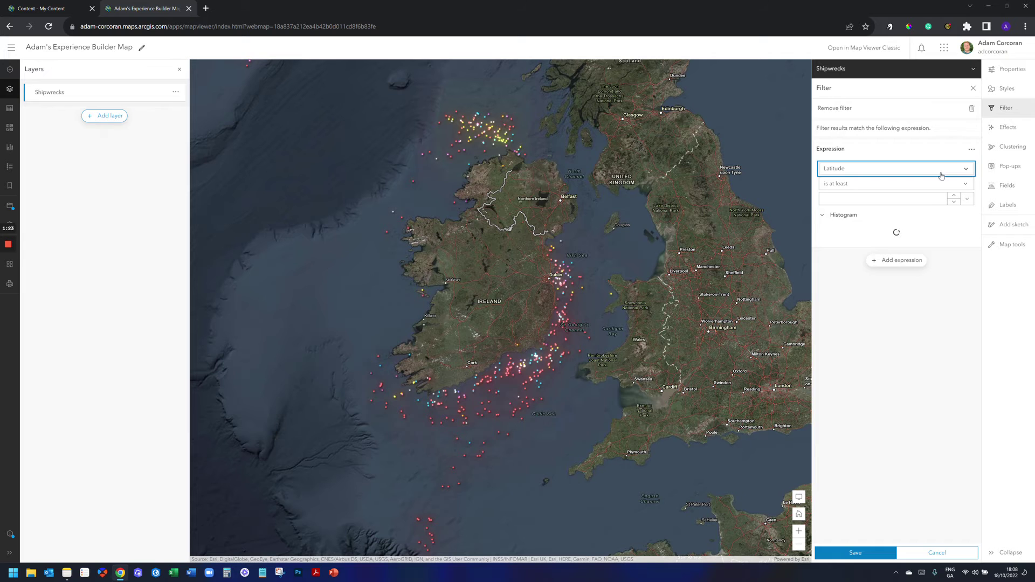
{"action": "left_click", "coordinate": [941, 174]}
{"action": "left_click", "coordinate": [859, 225]}
{"action": "left_click", "coordinate": [872, 388]}
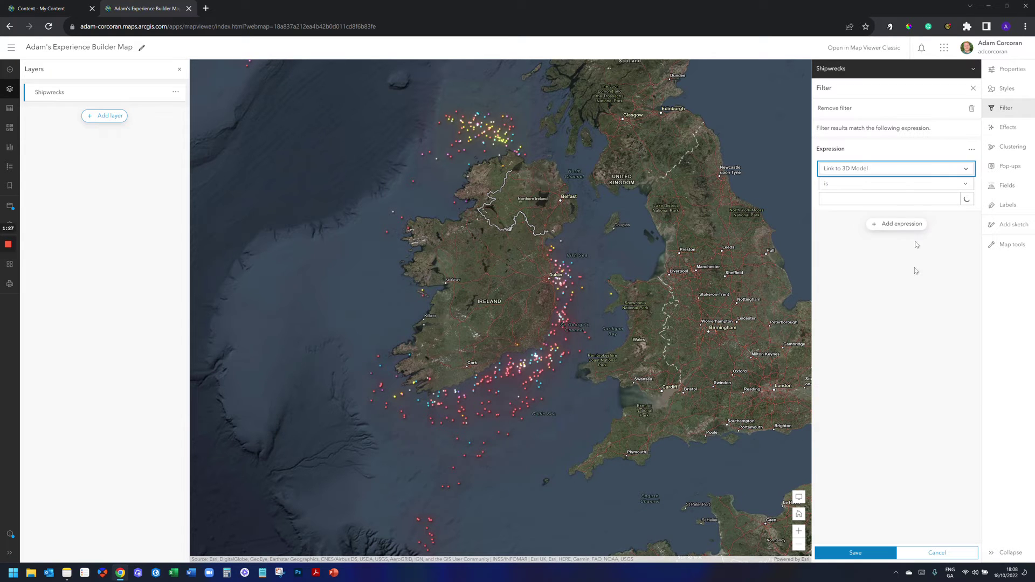
{"action": "left_click", "coordinate": [944, 184]}
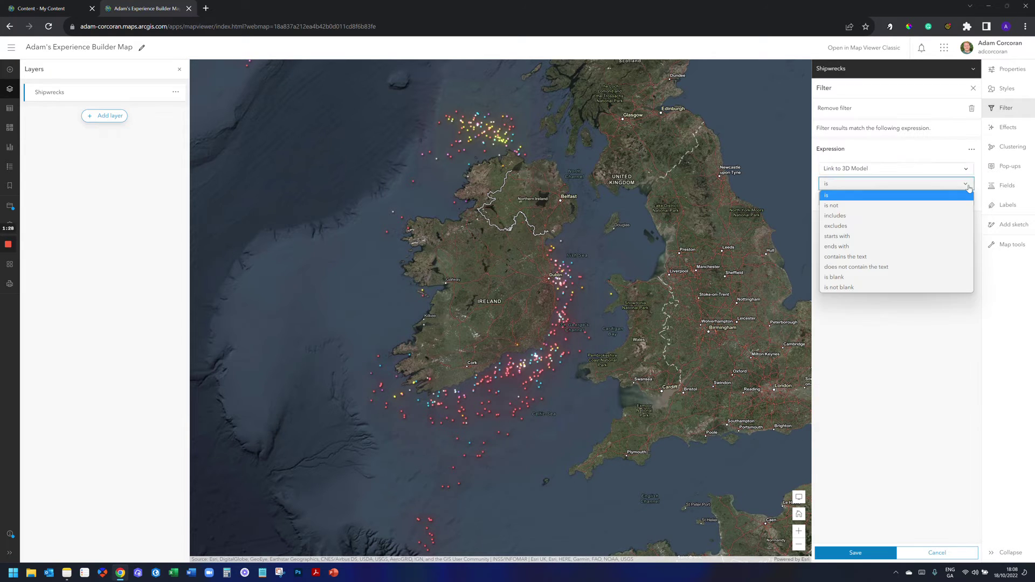
{"action": "left_click", "coordinate": [839, 287]}
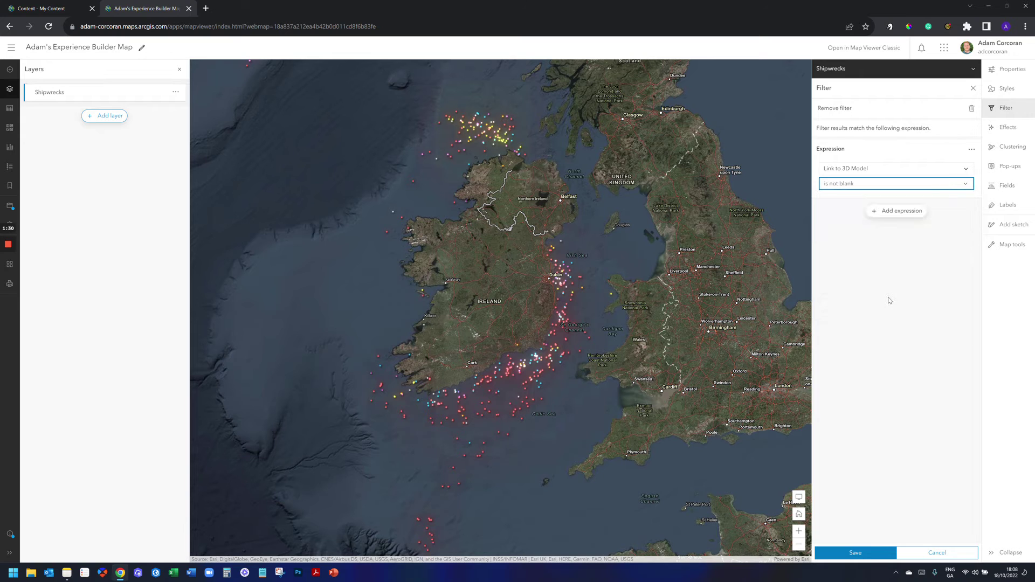
- Change the filter to Report Available is 3d and save it
{"action": "left_click", "coordinate": [966, 170]}
{"action": "left_click", "coordinate": [874, 302]}
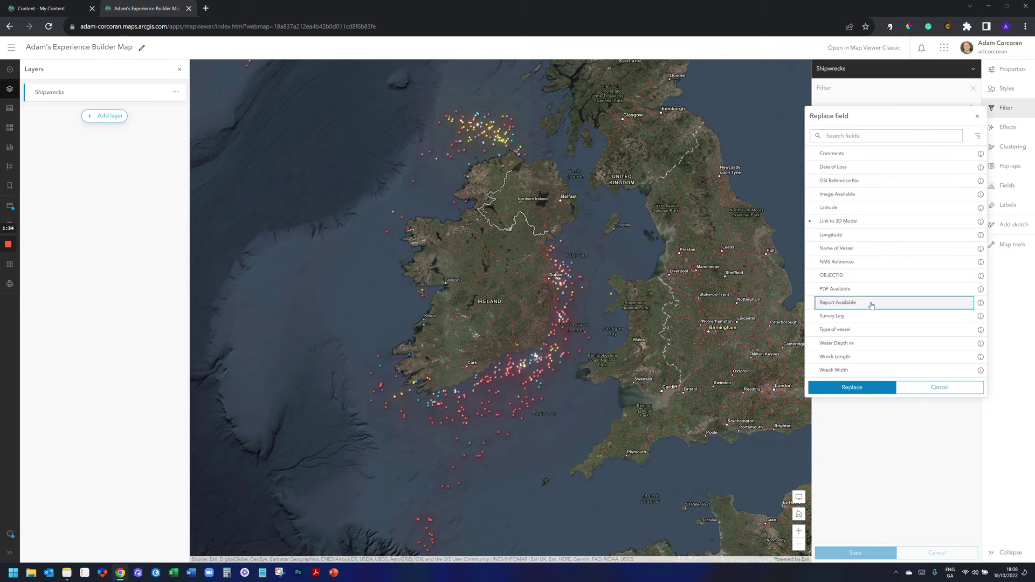
{"action": "left_click", "coordinate": [853, 388]}
{"action": "left_click", "coordinate": [959, 185]}
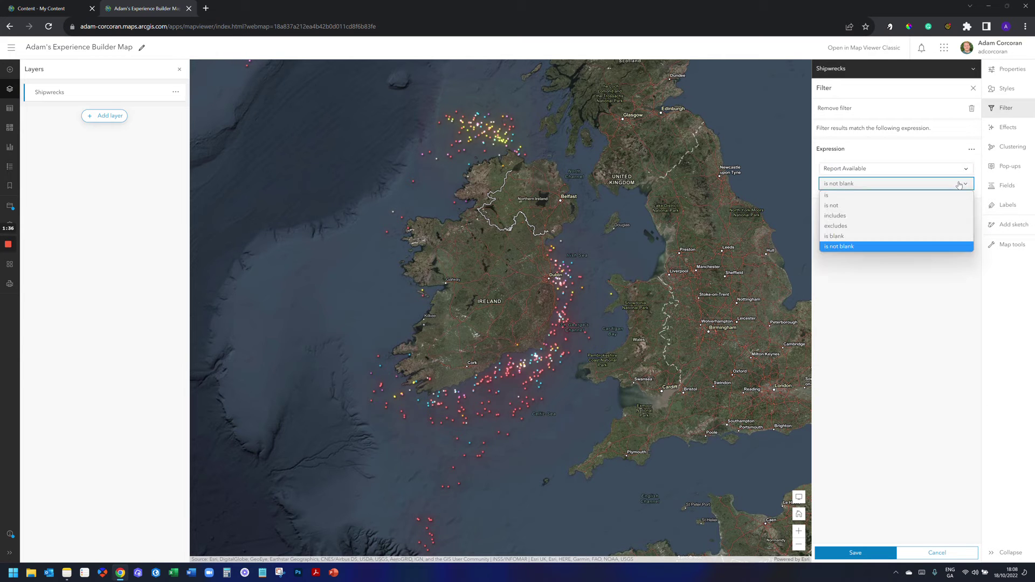
{"action": "left_click", "coordinate": [930, 197]}
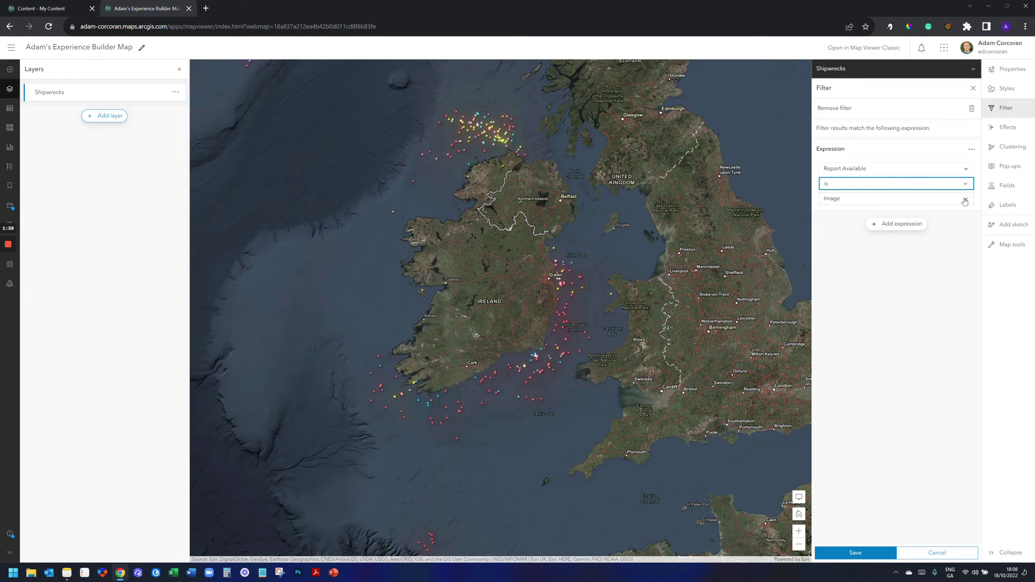
{"action": "left_click", "coordinate": [965, 200]}
{"action": "left_click", "coordinate": [862, 231]}
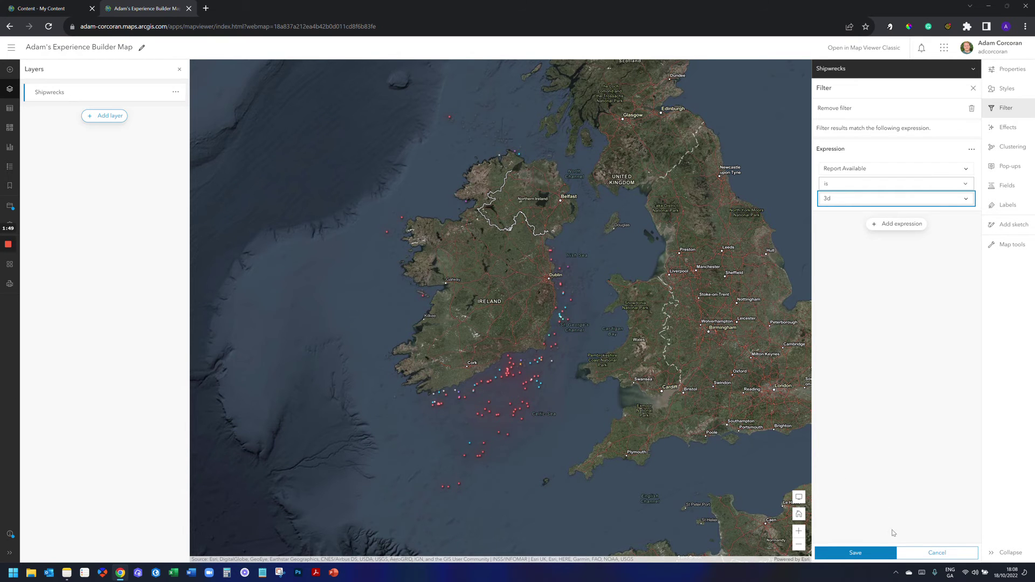
{"action": "left_click", "coordinate": [871, 554]}
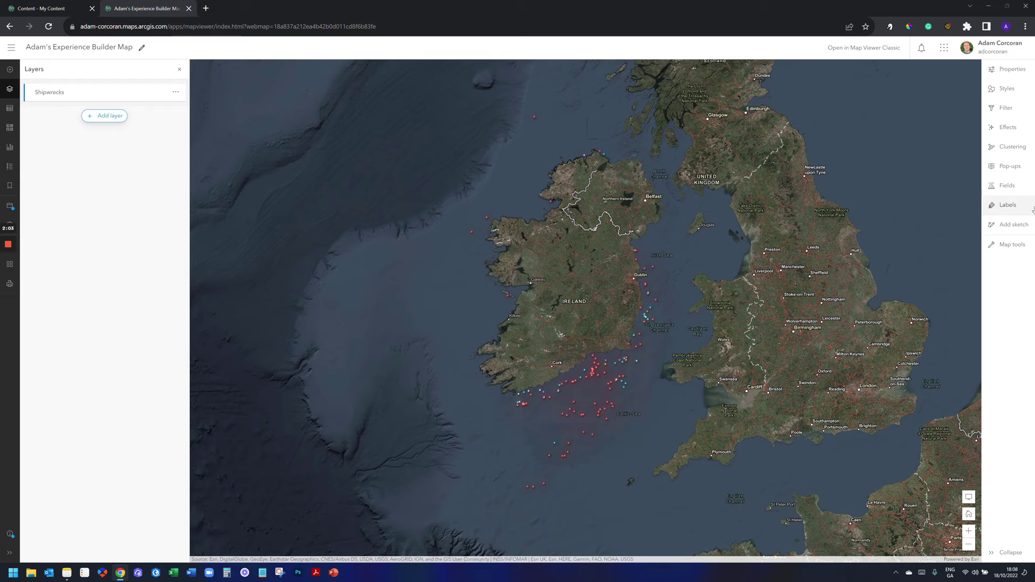
- Open the Shipwrecks pop-up settings and start editing the empty Text element
{"action": "left_click", "coordinate": [1006, 168]}
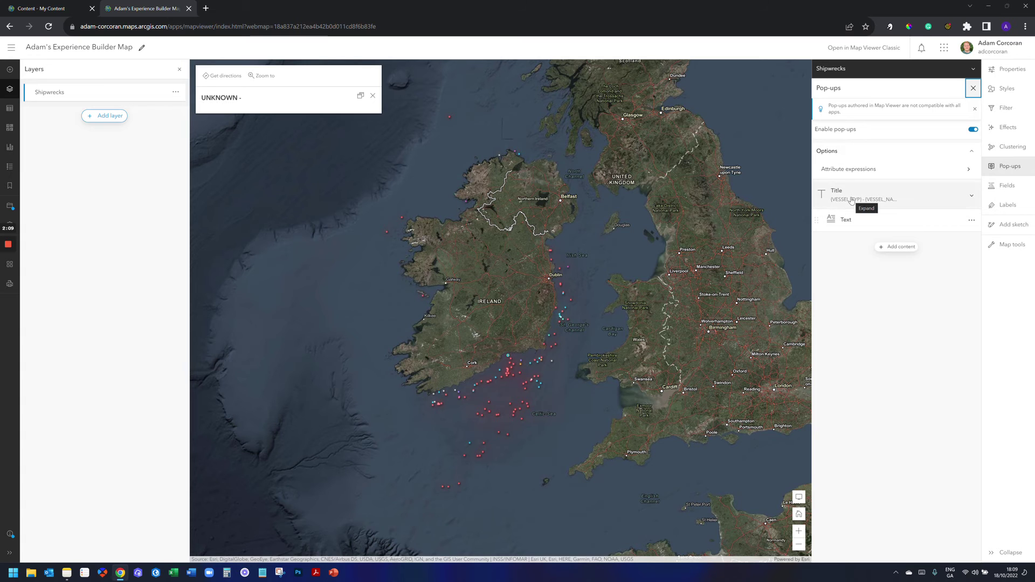
{"action": "left_click", "coordinate": [858, 227]}
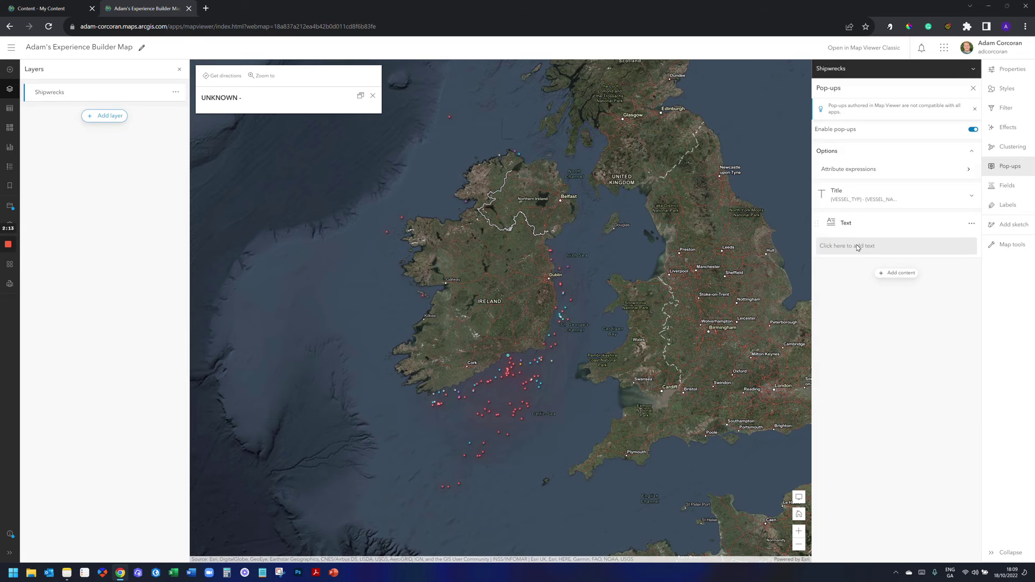
{"action": "left_click", "coordinate": [858, 248]}
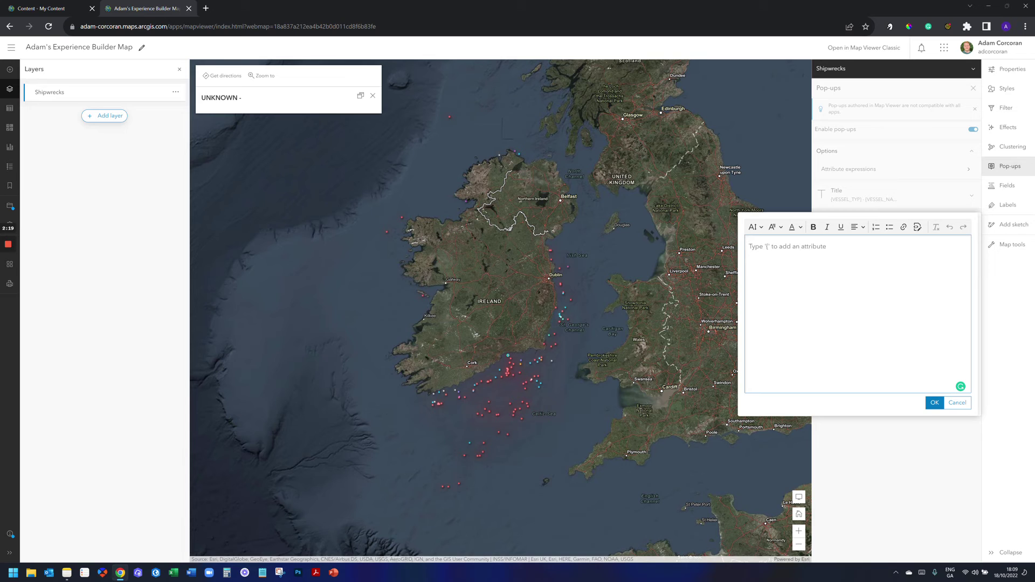
- Insert the Link to 3D Model field placeholder into the pop-up text, then delete it
{"action": "type", "text": "{"}
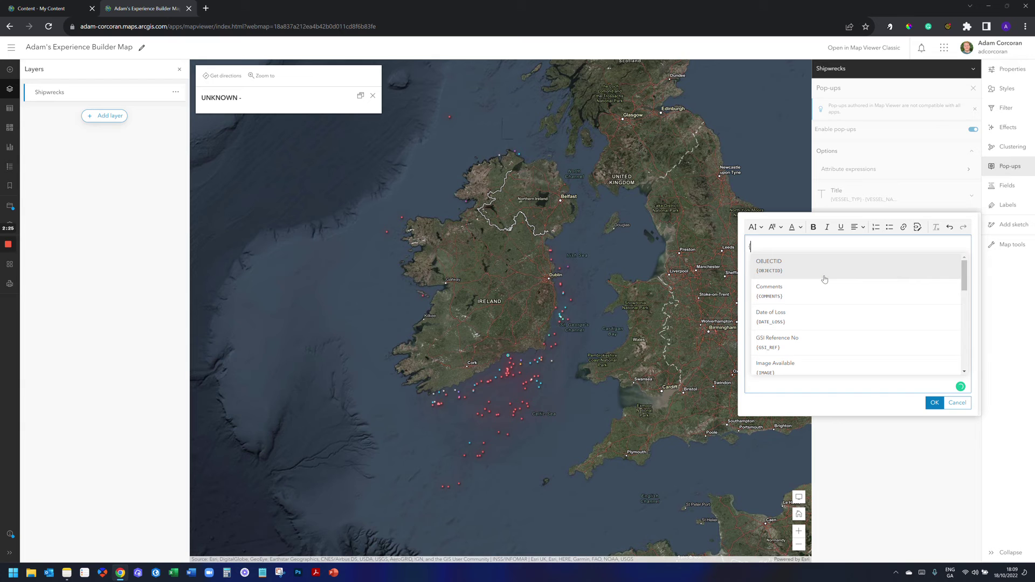
{"action": "scroll", "coordinate": [824, 278], "scroll_direction": "down", "scroll_amount": 4}
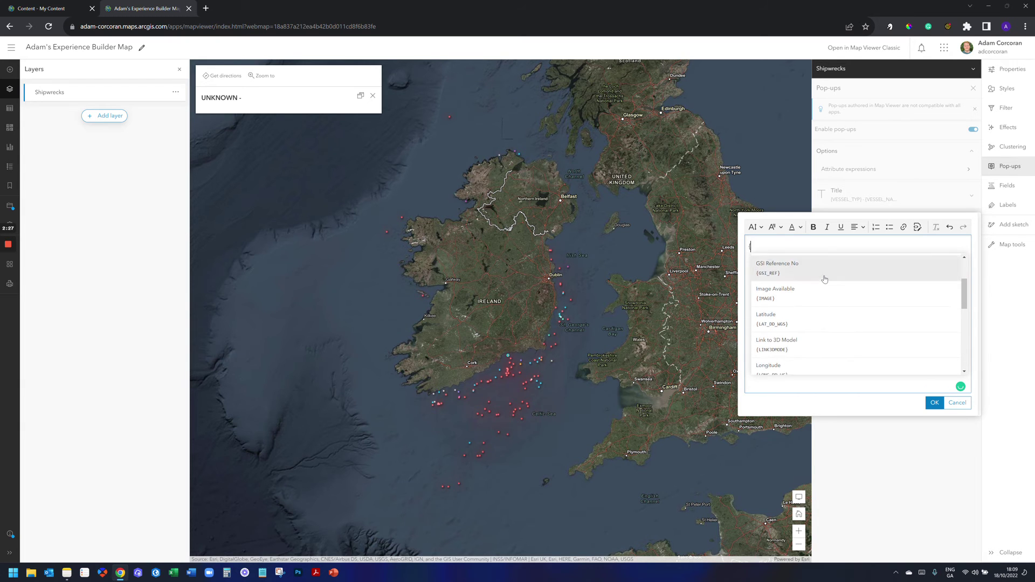
{"action": "scroll", "coordinate": [830, 296], "scroll_direction": "up", "scroll_amount": 1}
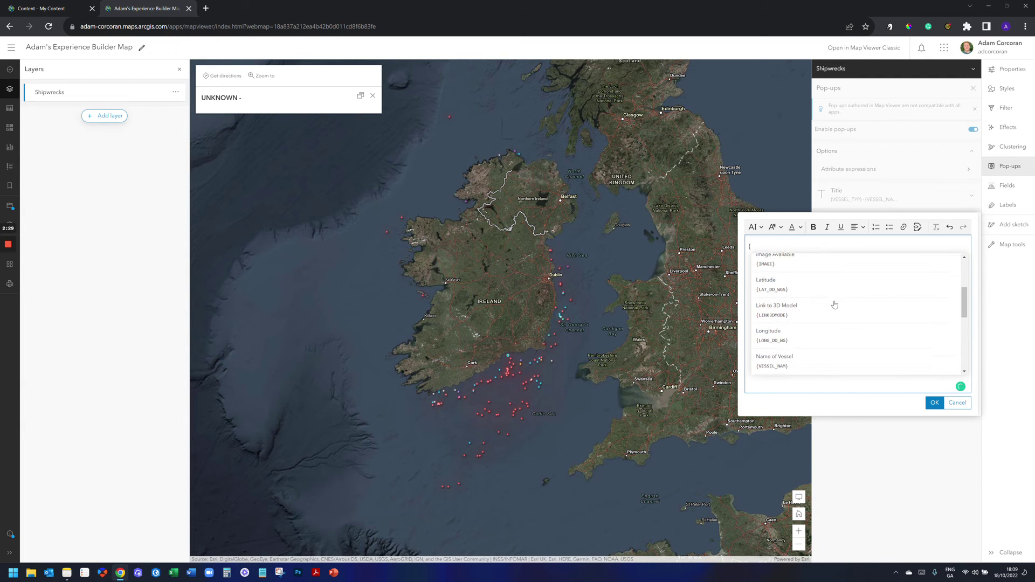
{"action": "left_click", "coordinate": [809, 308]}
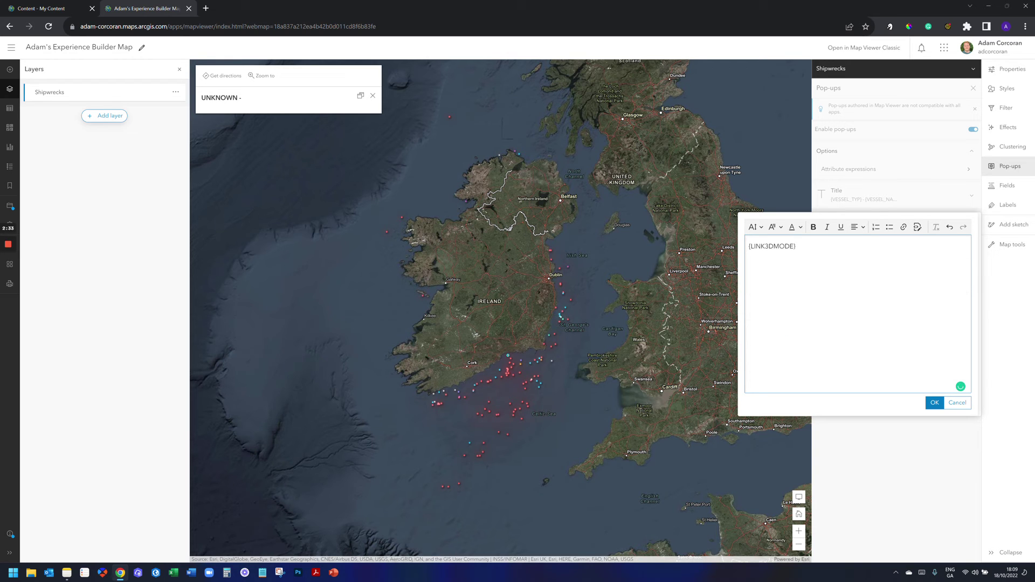
{"action": "left_click_drag", "start_coordinate": [798, 247], "coordinate": [744, 249]}
{"action": "key", "text": "ctrl+c"}
{"action": "key", "text": "BackSpace"}
- Hyperlink the text 'Link to 3D Model' to {LINK3DMODE}, then check SS Lincolnshire's pop-up
{"action": "type", "text": "Link to 3D Model"}
{"action": "key", "text": "ctrl+a"}
{"action": "left_click", "coordinate": [904, 227]}
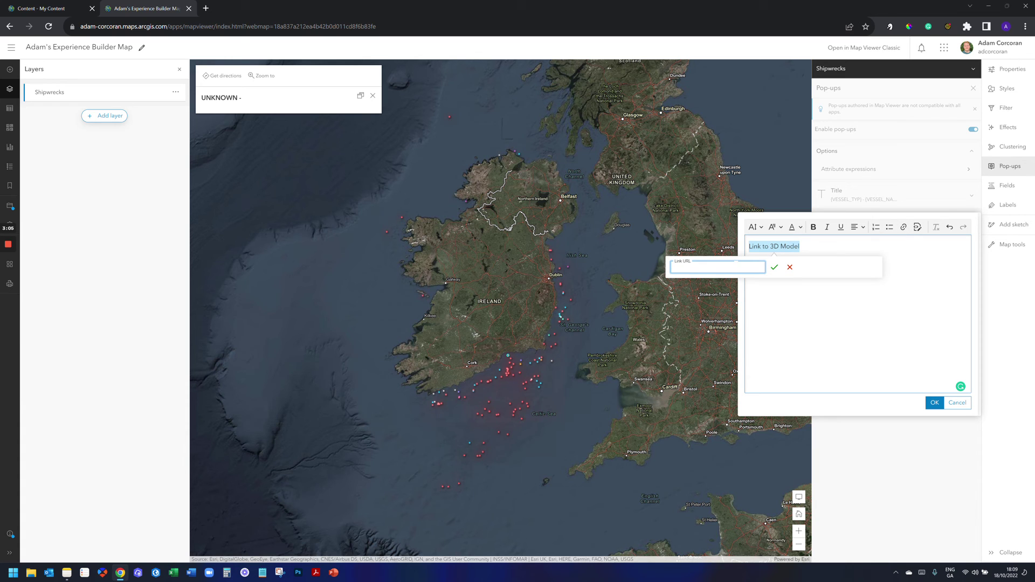
{"action": "key", "text": "ctrl+v"}
{"action": "left_click", "coordinate": [775, 268]}
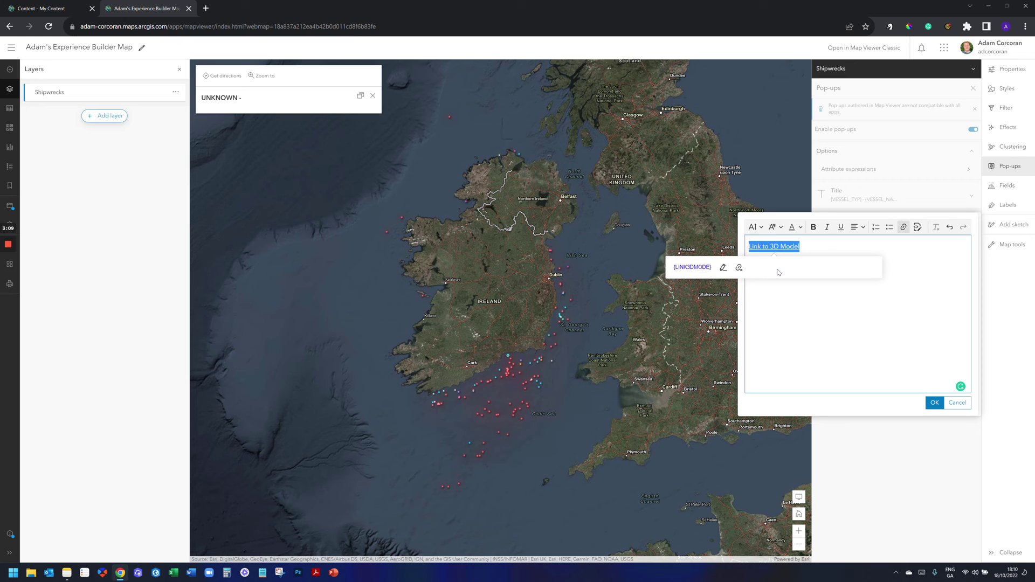
{"action": "left_click", "coordinate": [935, 403]}
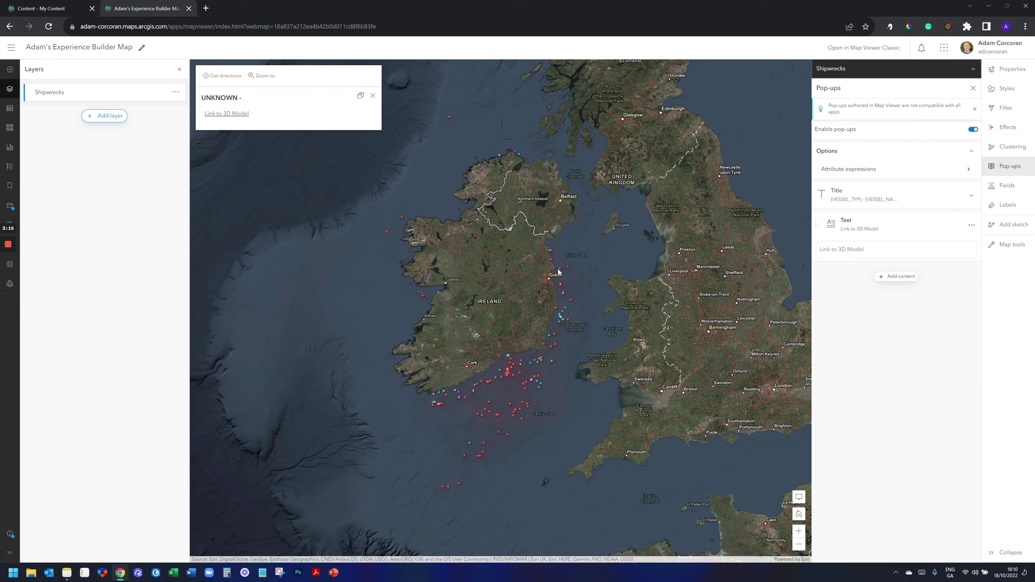
{"action": "left_click", "coordinate": [522, 367]}
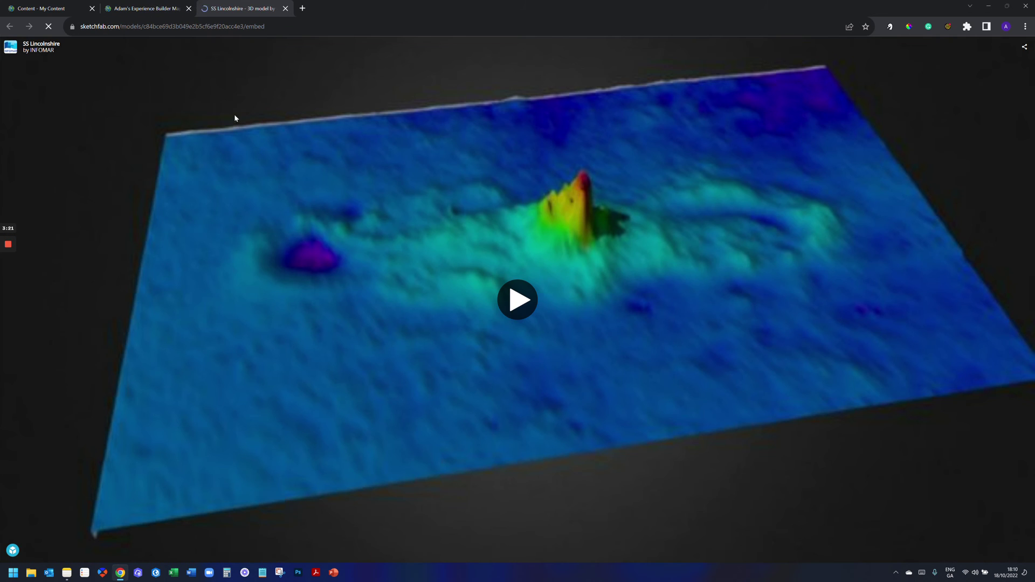
- Load and orbit the SS Lincolnshire Sketchfab model, then return to the map tab
{"action": "left_click", "coordinate": [531, 294]}
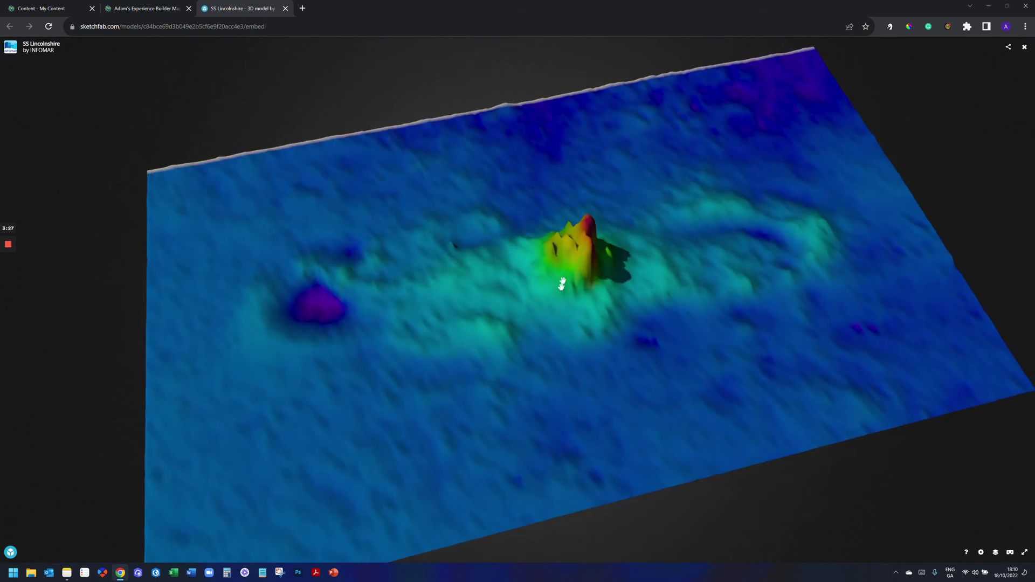
{"action": "left_click_drag", "start_coordinate": [562, 285], "coordinate": [461, 155]}
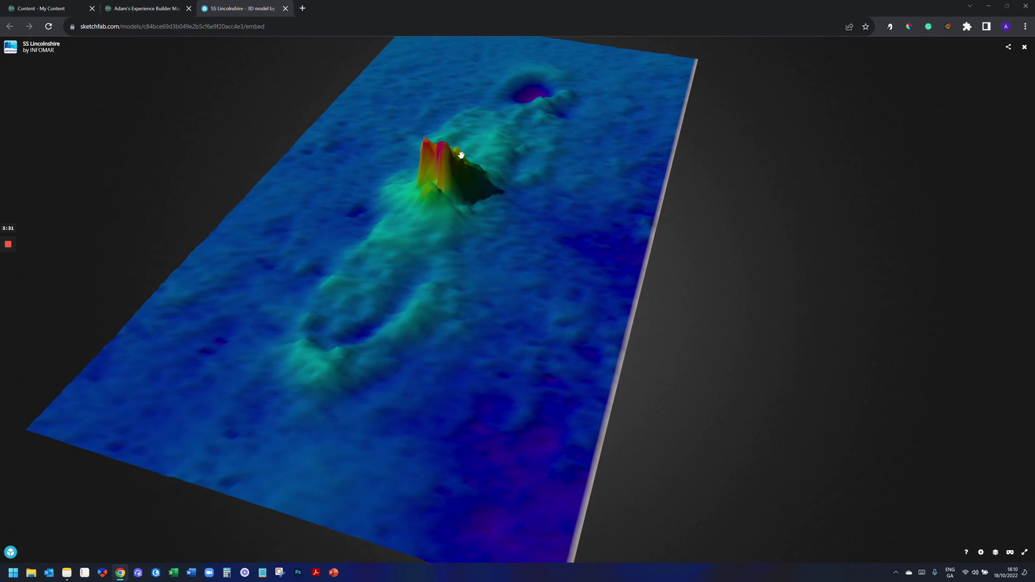
{"action": "left_click", "coordinate": [143, 8]}
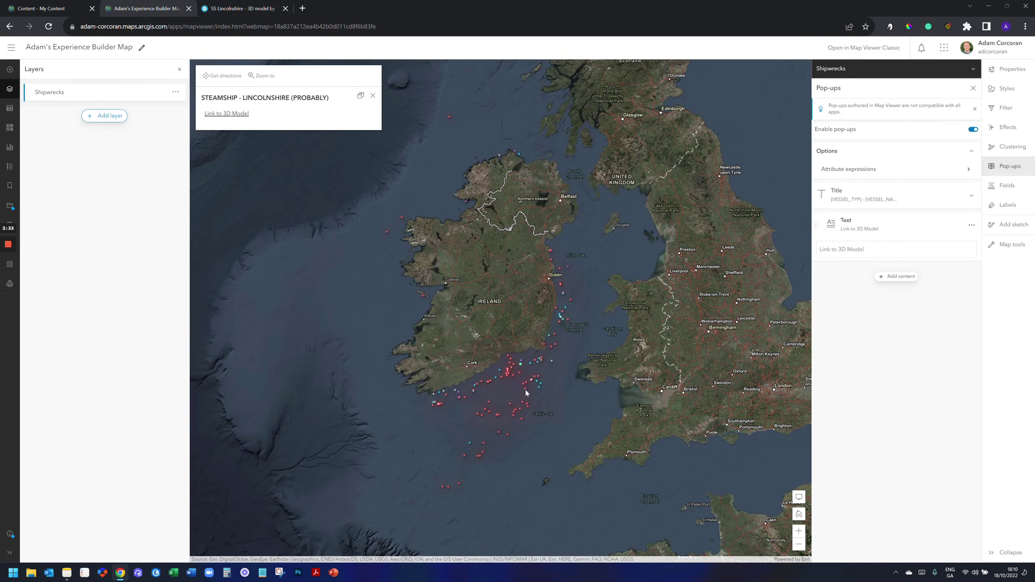
- Open the Unknown wreck's 3D model via its pop-up link, then close both Sketchfab tabs
{"action": "left_click", "coordinate": [510, 377]}
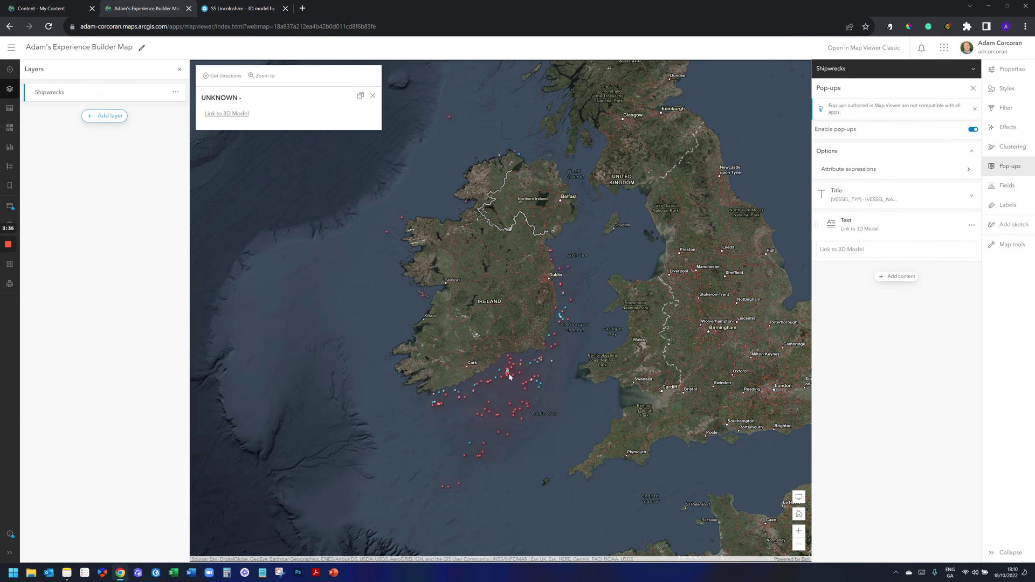
{"action": "left_click", "coordinate": [233, 113]}
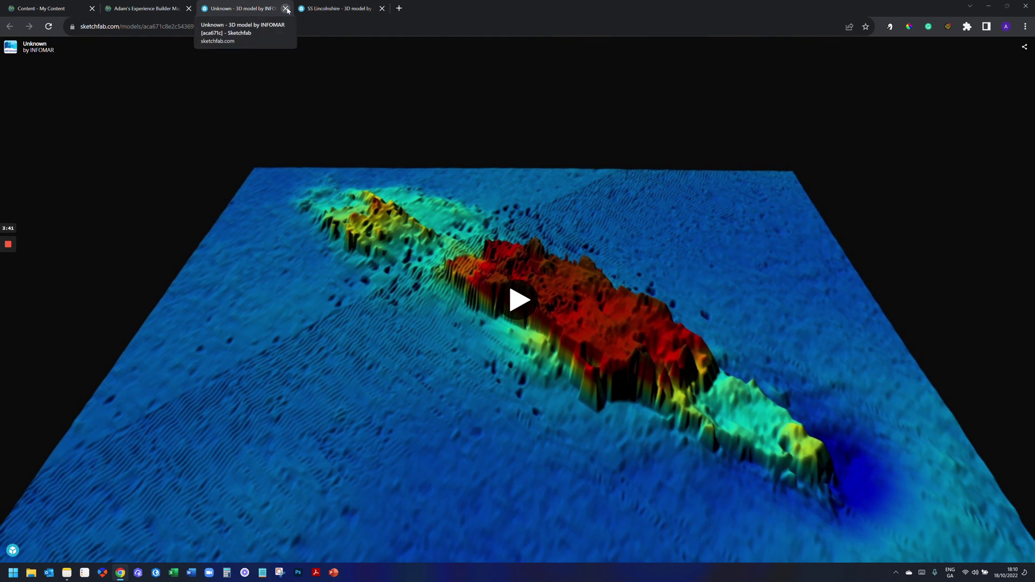
{"action": "left_click", "coordinate": [286, 9]}
{"action": "left_click", "coordinate": [286, 9]}
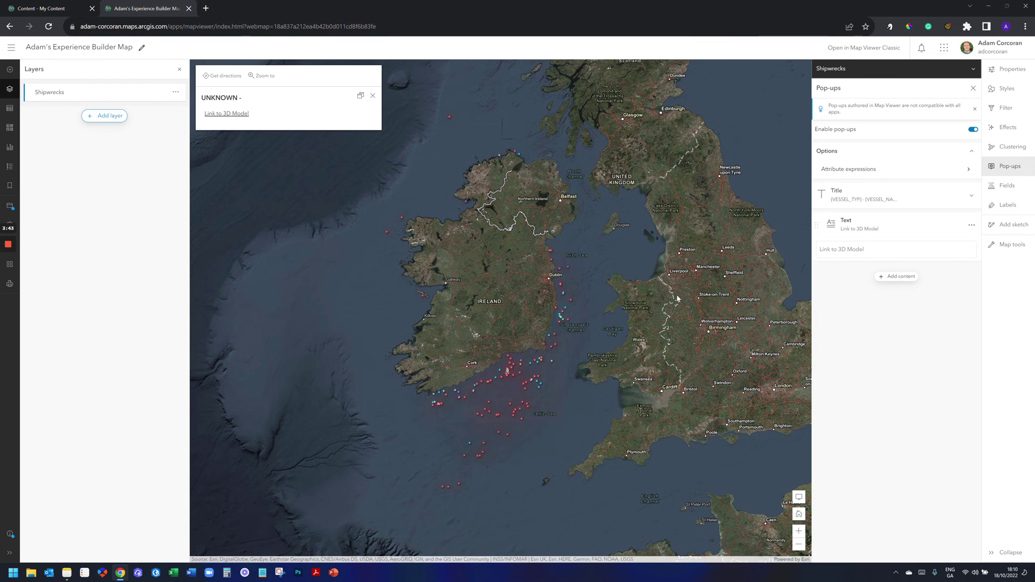